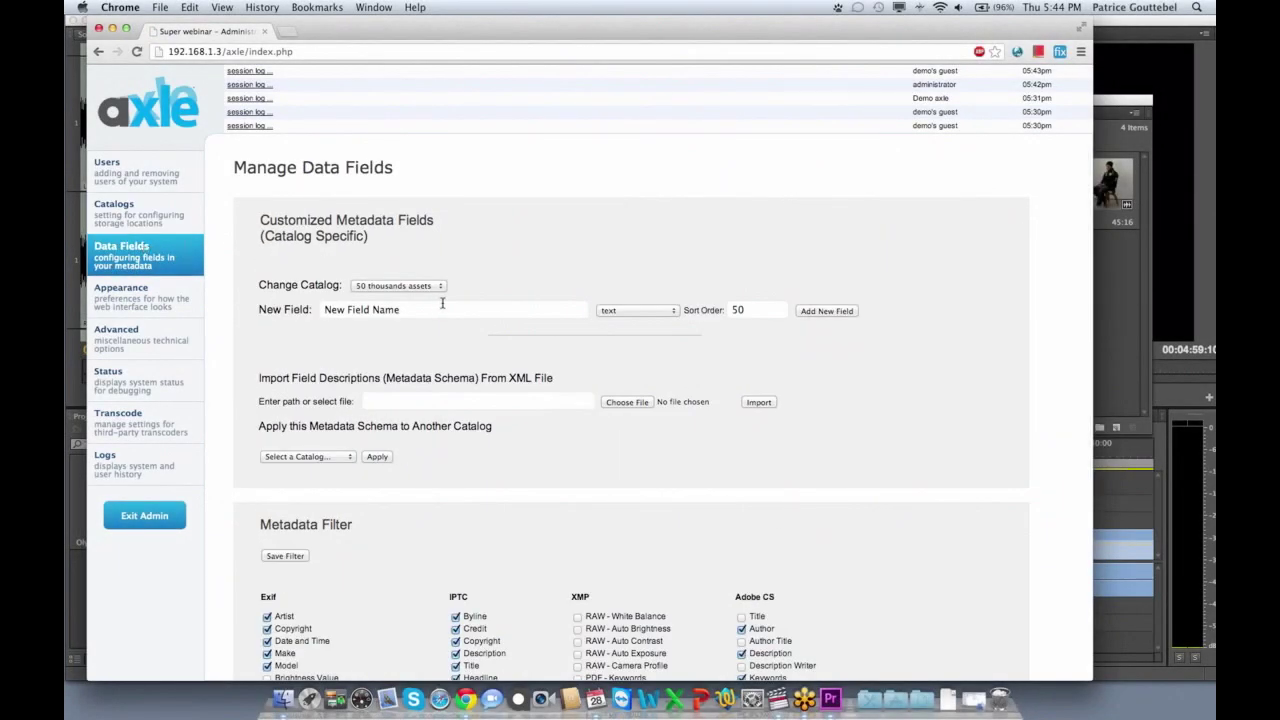
# Show the Shared Volume catalog's data fields, leaving the Description field type as textarea
pyautogui.click(418, 288)
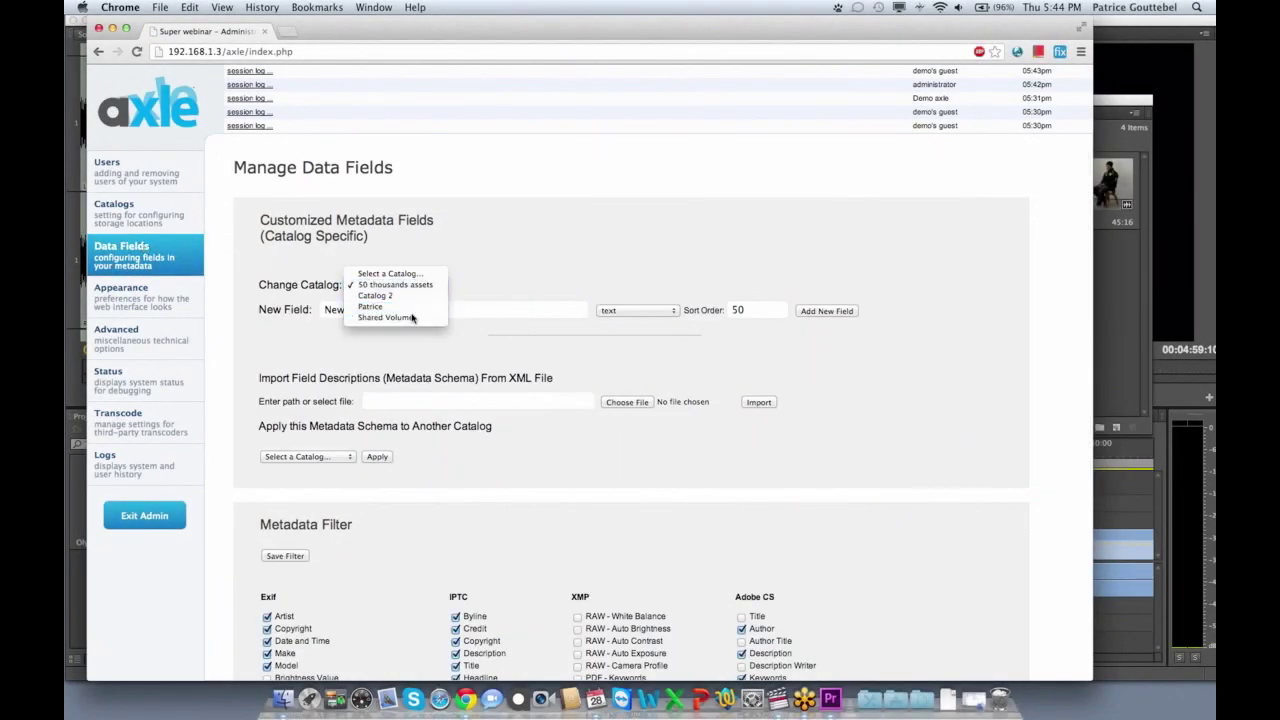
pyautogui.click(400, 317)
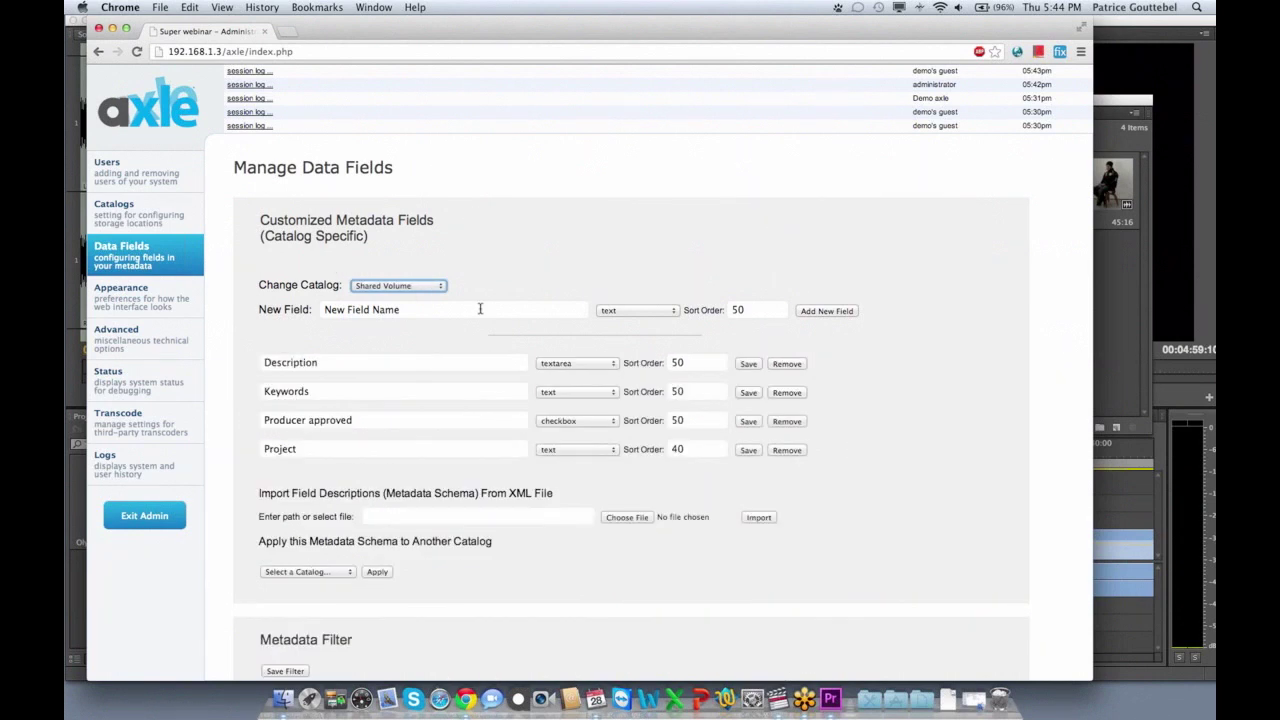
pyautogui.click(600, 362)
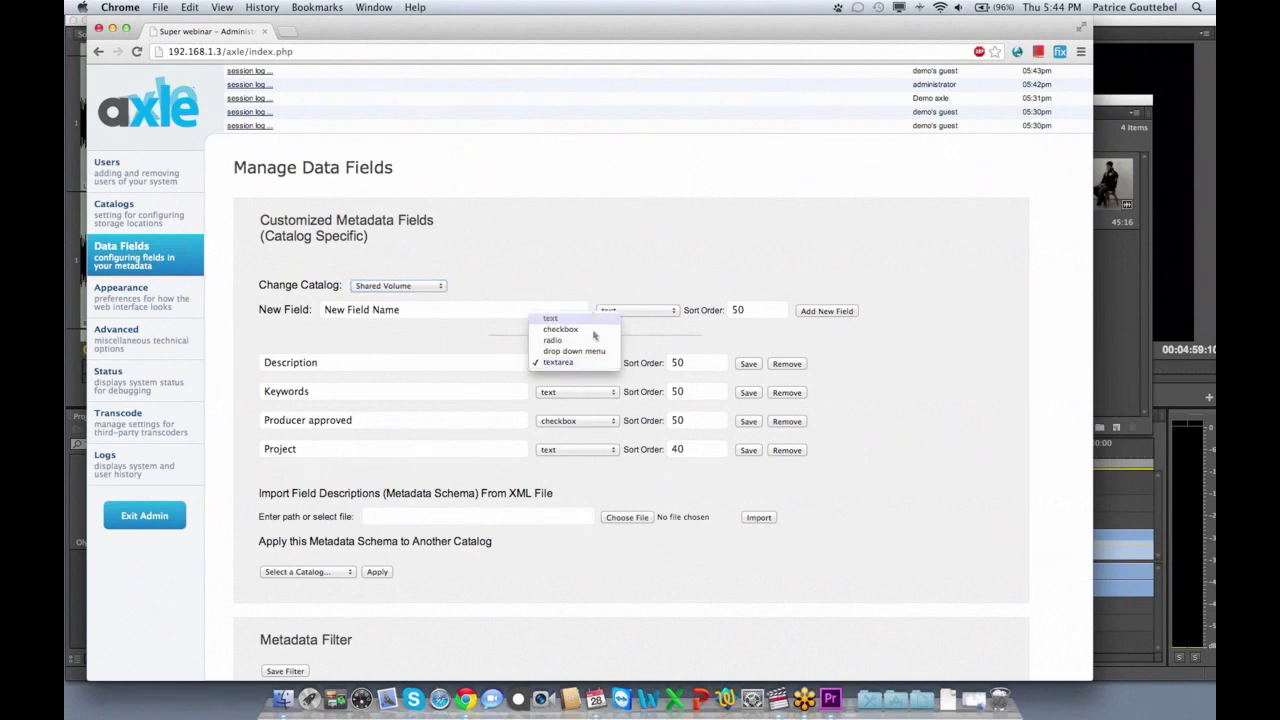
pyautogui.click(592, 378)
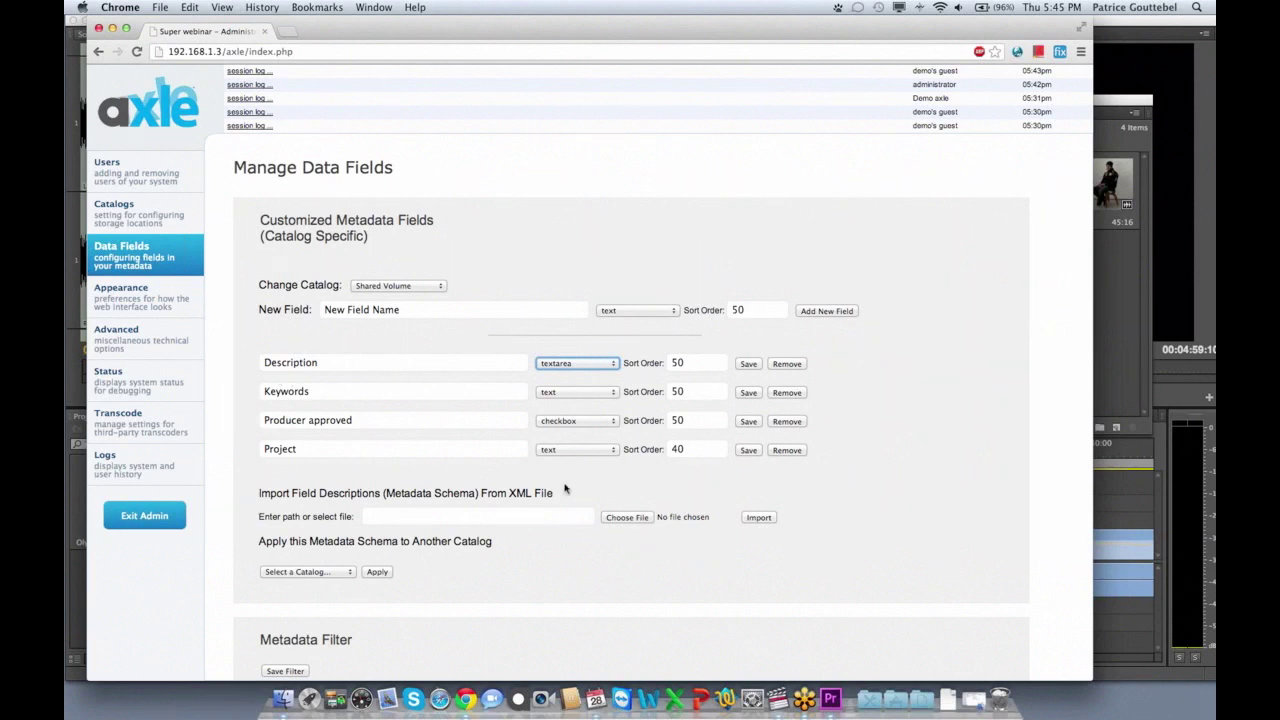
pyautogui.scroll(-2, 565, 488)
pyautogui.scroll(-10, 564, 484)
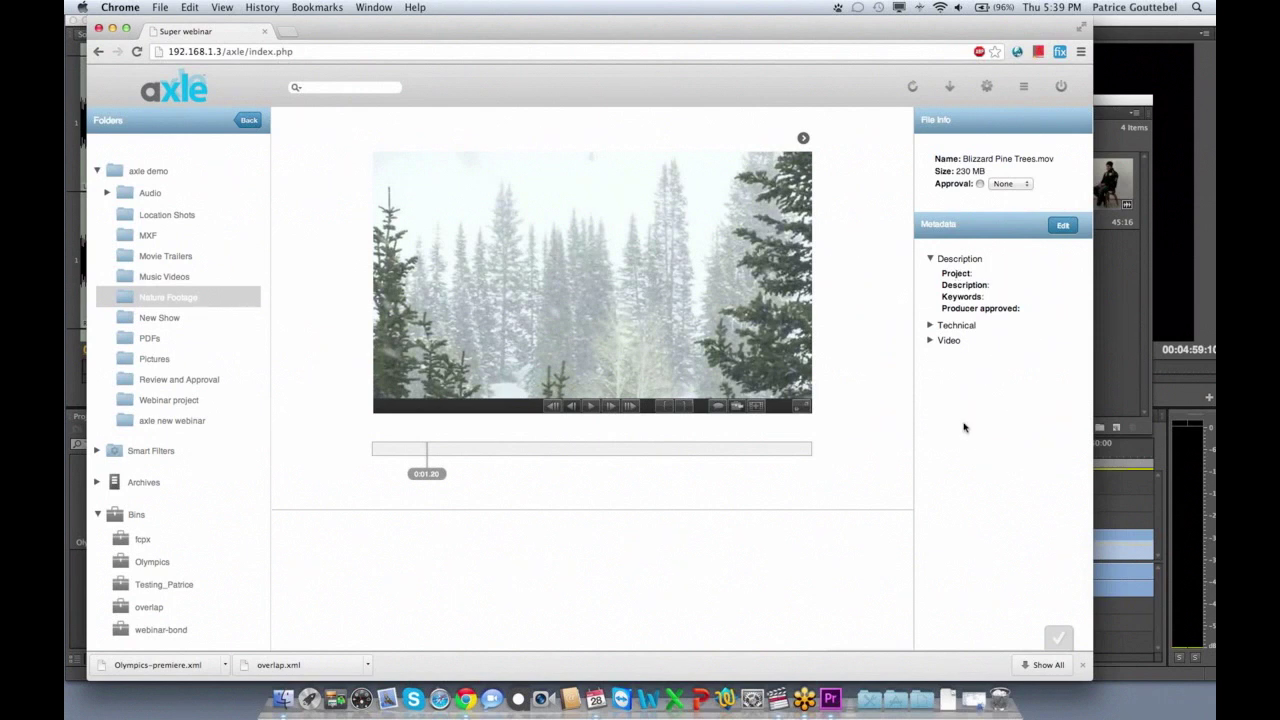
# Open the metadata editor for Blizzard Pine Trees.mov
pyautogui.click(1063, 227)
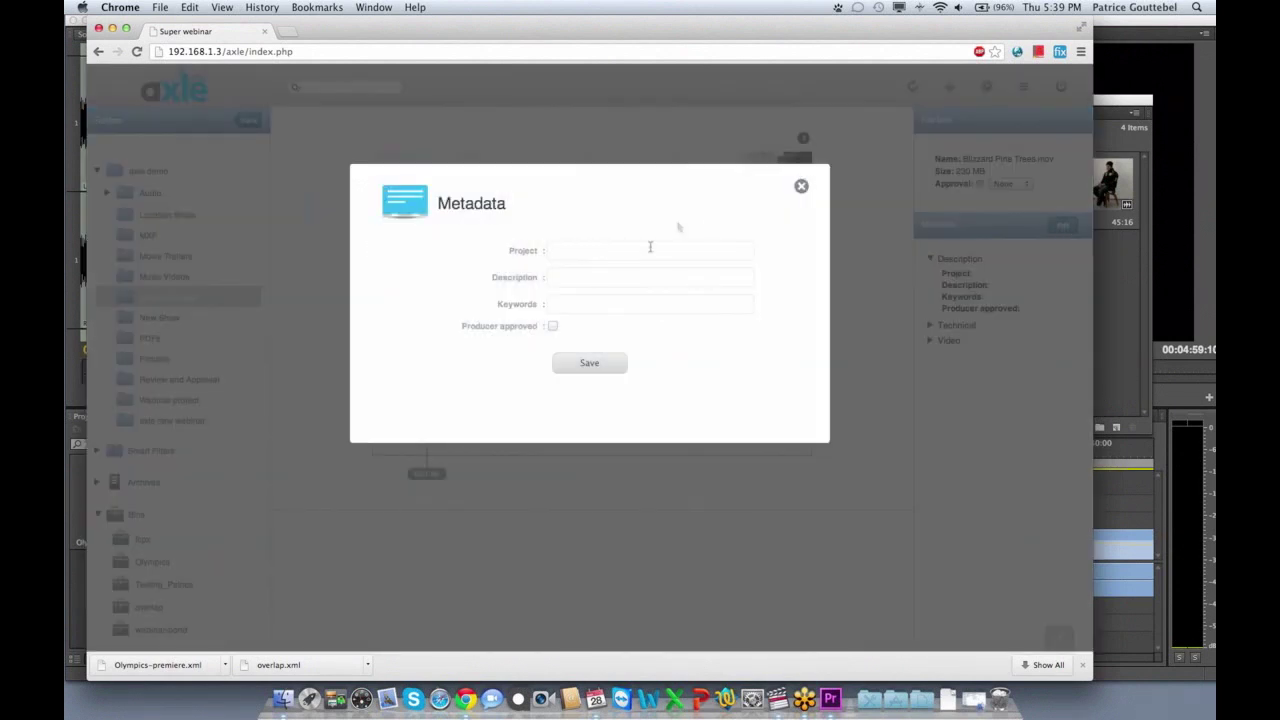
# Save Project 'spring never arrives', Description 'blizzard', Keywords 'snow, pine, tree' with Producer approved checked
pyautogui.click(608, 254)
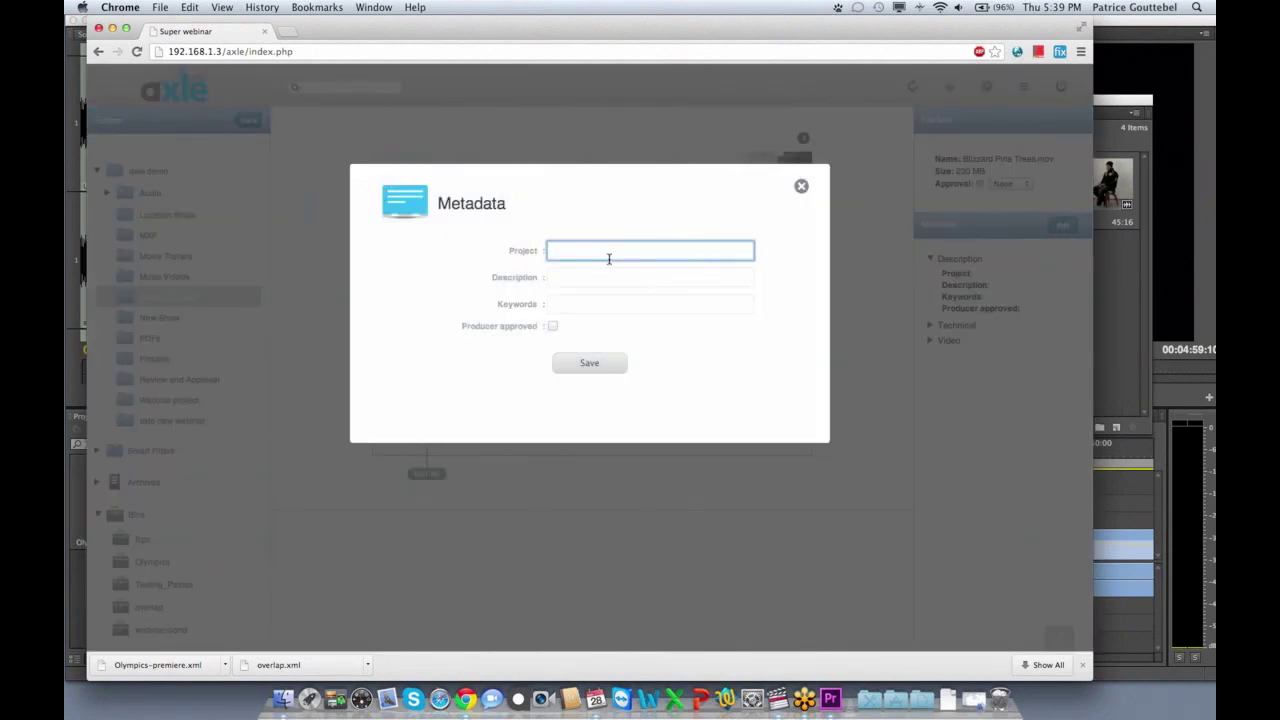
pyautogui.write('spring never arrives')
pyautogui.press('Tab')
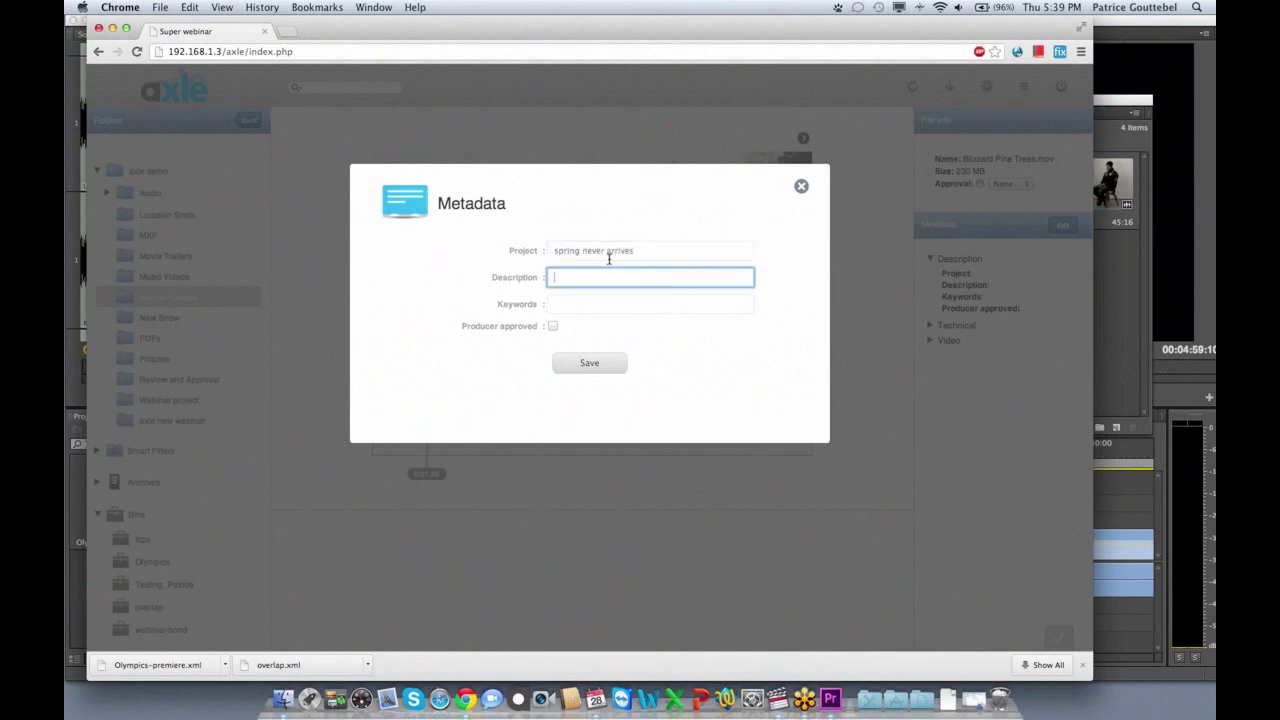
pyautogui.write('blizzard')
pyautogui.press('Tab')
pyautogui.write('snow, ')
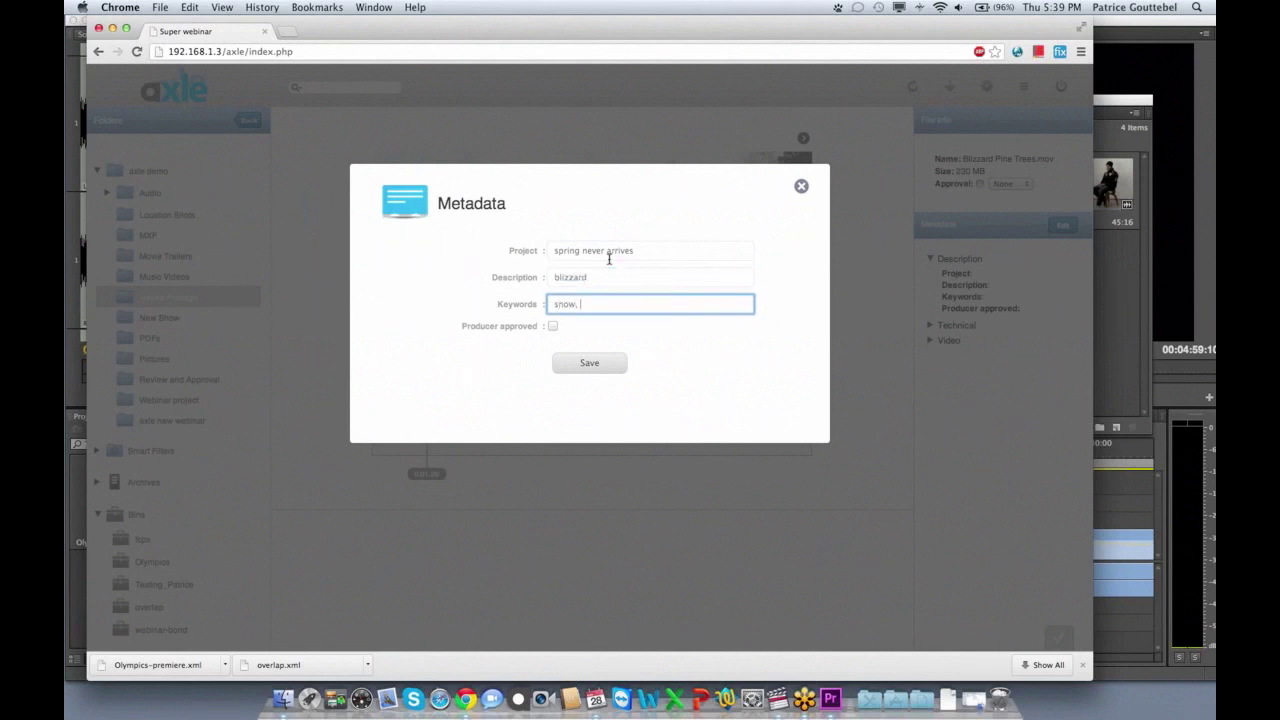
pyautogui.write('pine, tree')
pyautogui.press('Tab')
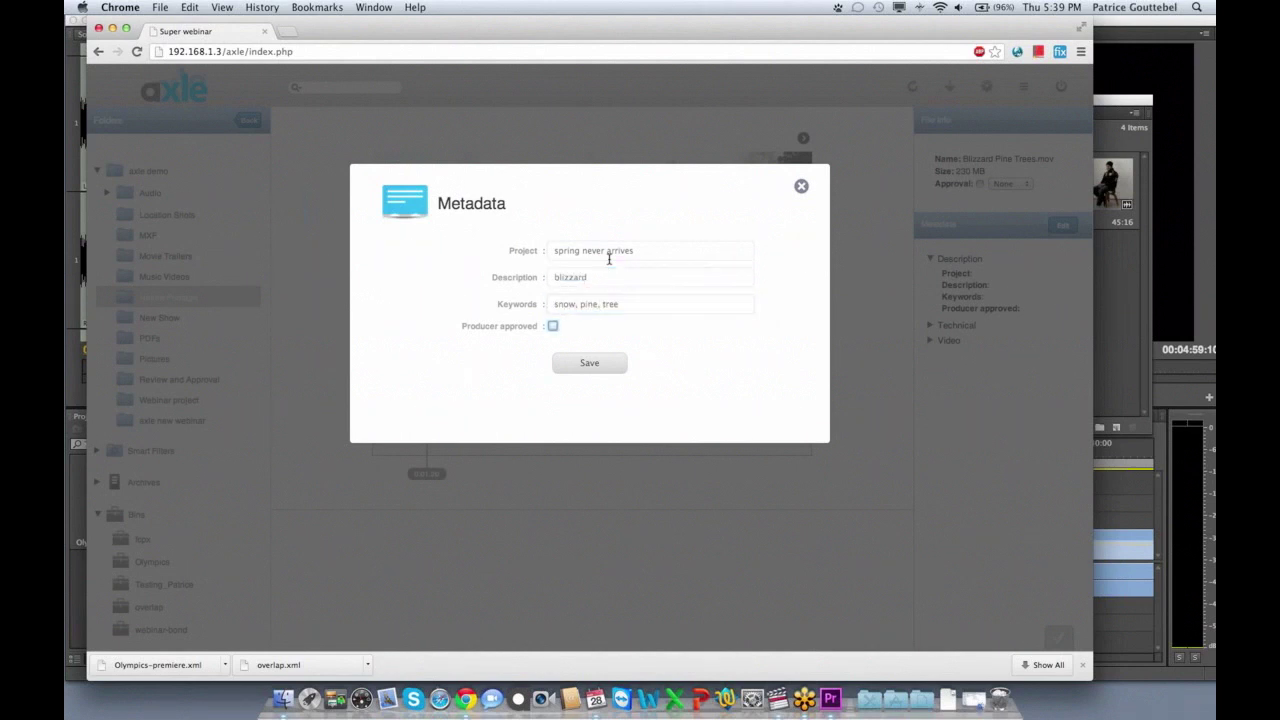
pyautogui.press('space')
pyautogui.click(582, 364)
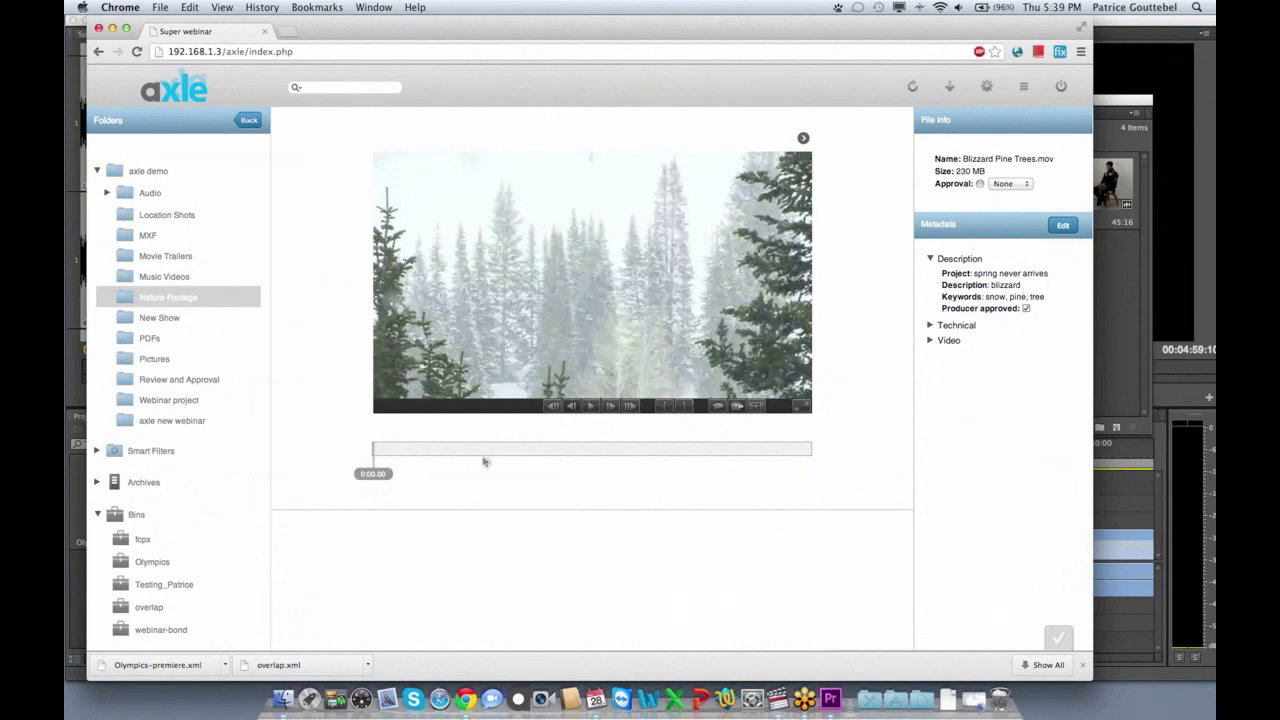
# Scrub the Blizzard Pine Trees.mov playhead to about four seconds in
pyautogui.moveTo(465, 448); pyautogui.dragTo(500, 448)
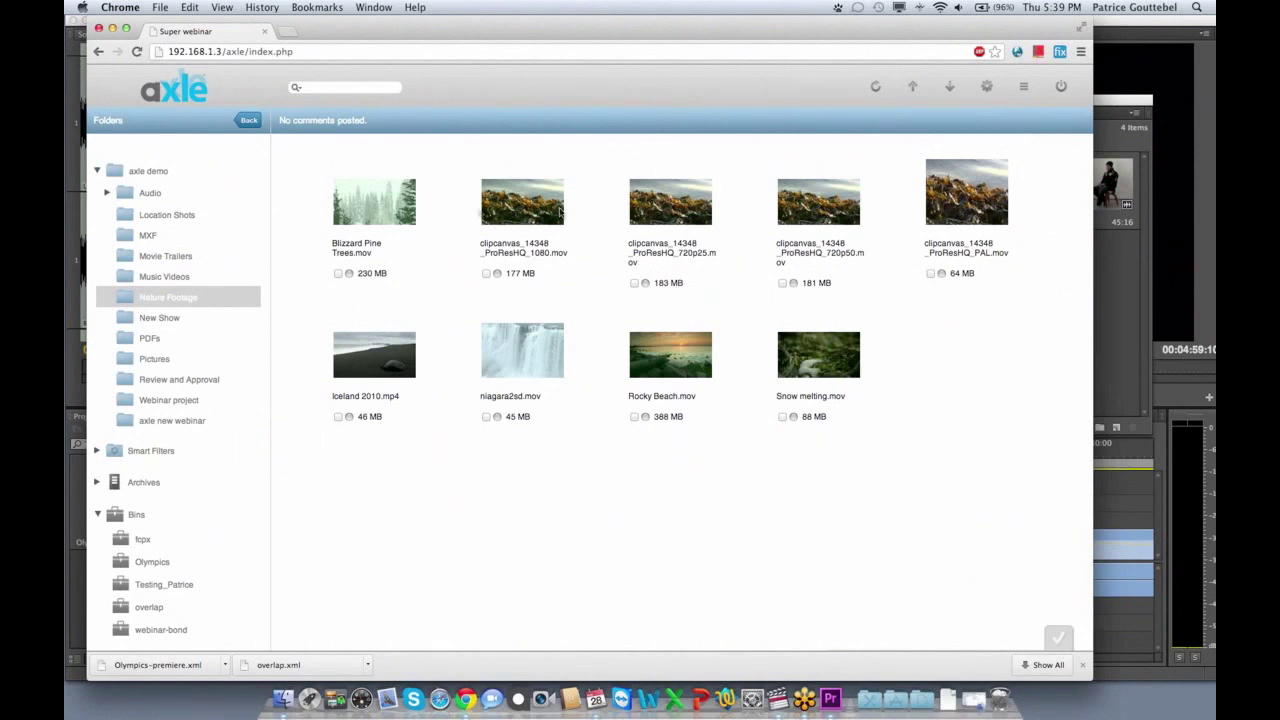
# Select the 1080, 720p25, 720p50 and PAL clipcanvas clips plus Rocky Beach.mov, then open the actions menu
pyautogui.click(486, 273)
pyautogui.click(634, 283)
pyautogui.click(782, 283)
pyautogui.click(931, 274)
pyautogui.click(635, 417)
pyautogui.click(634, 417)
pyautogui.click(986, 85)
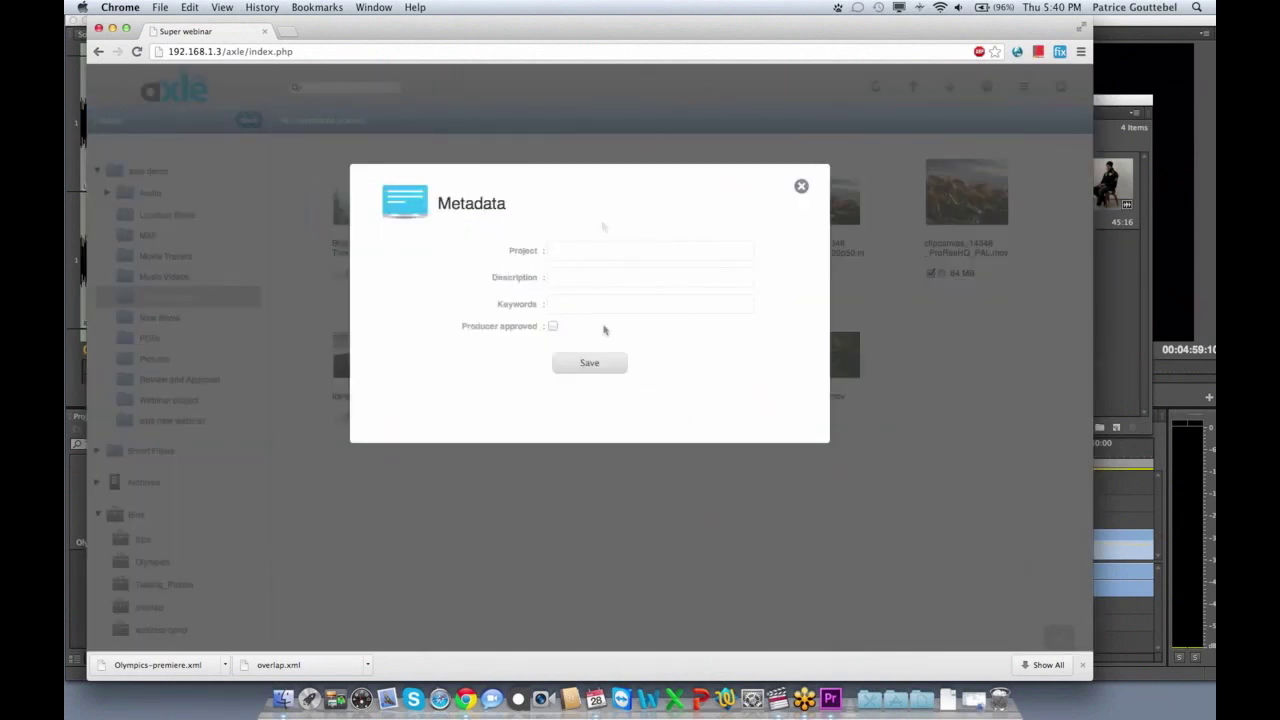
# Save Project 'water', Description 'waves of water' and Keywords 'water, beach' for all five clips
pyautogui.click(580, 253)
pyautogui.write('water')
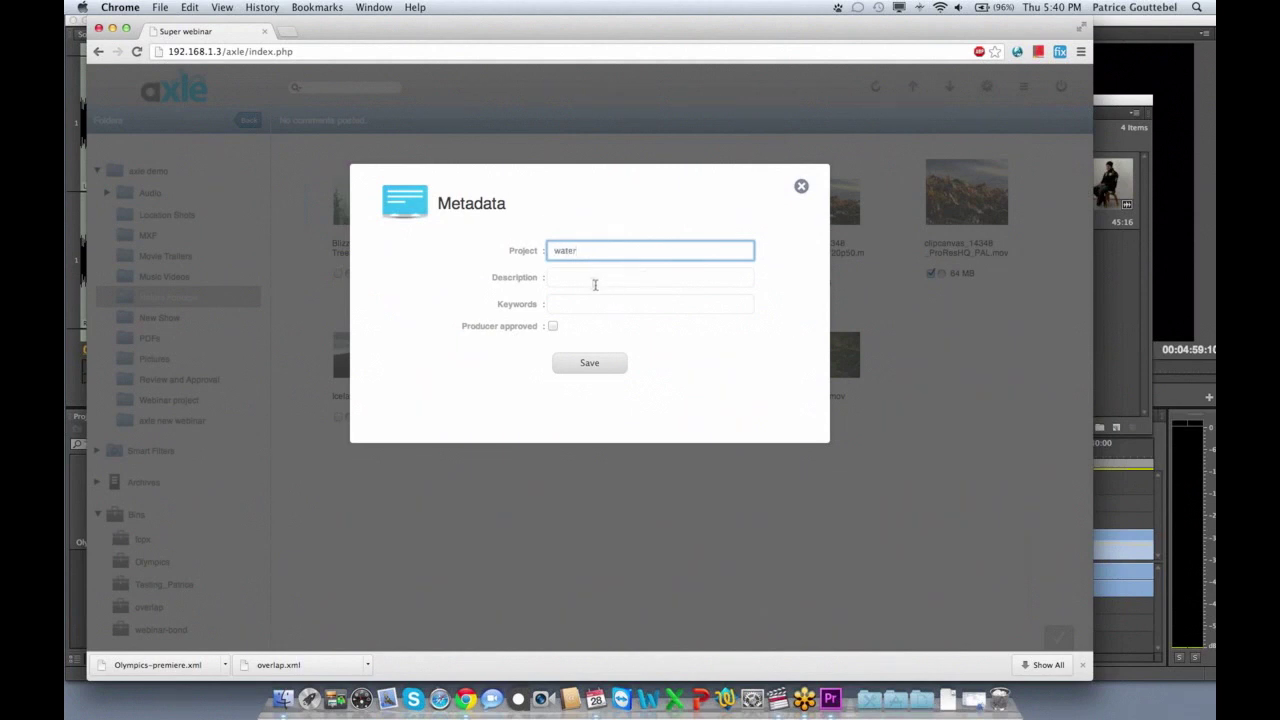
pyautogui.click(594, 283)
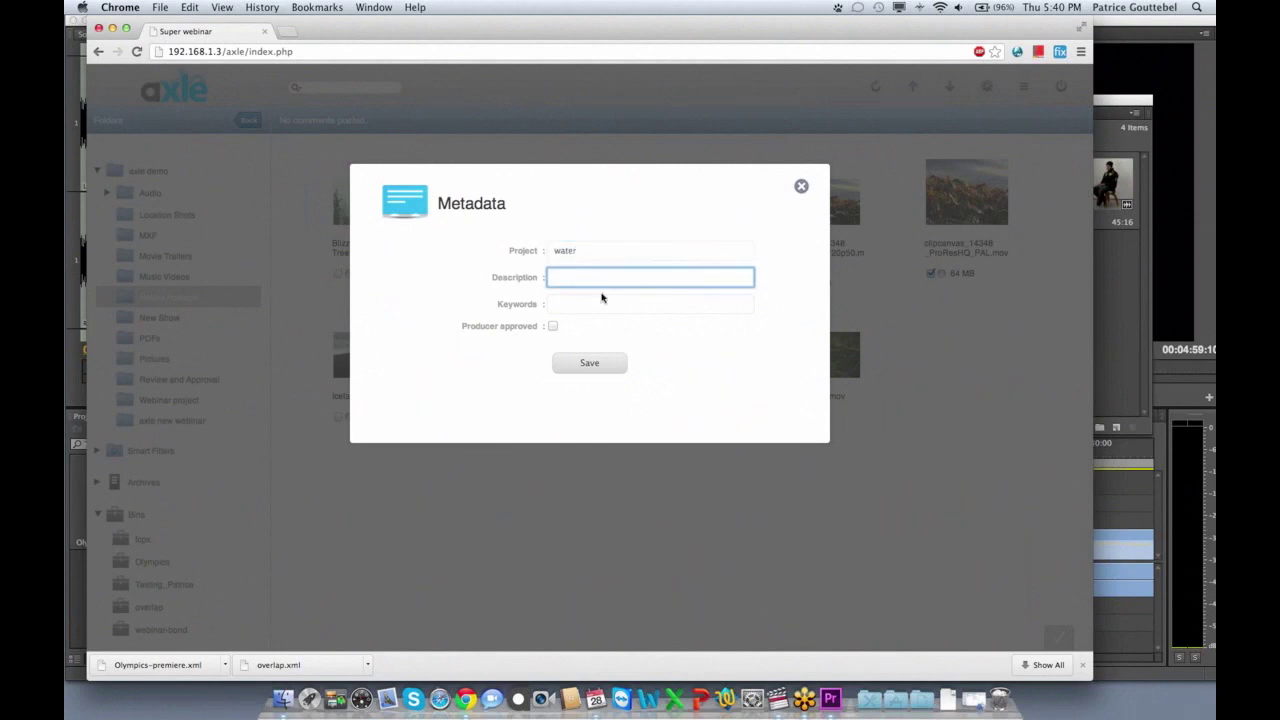
pyautogui.write('waves of water')
pyautogui.press('Tab')
pyautogui.write('wa')
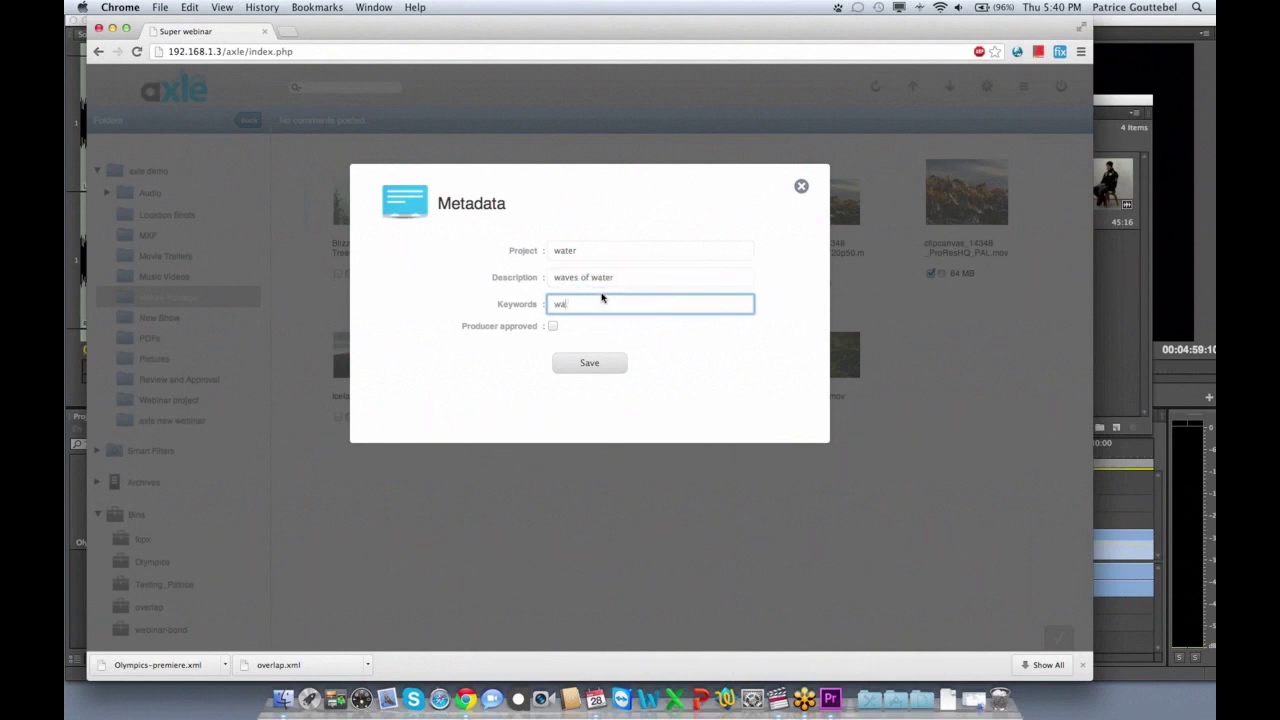
pyautogui.write('ter, beach')
pyautogui.click(590, 363)
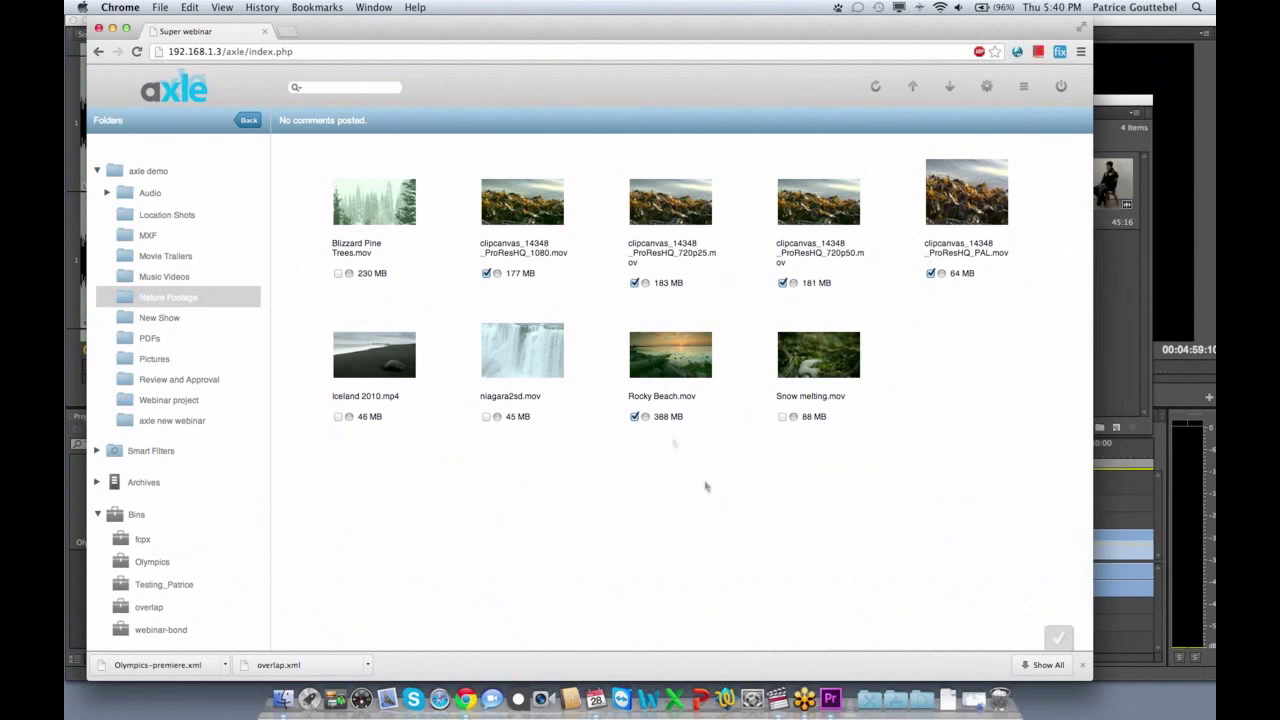
# Preview the 720p50 clip to check its metadata, then deselect all clips
pyautogui.press('space')
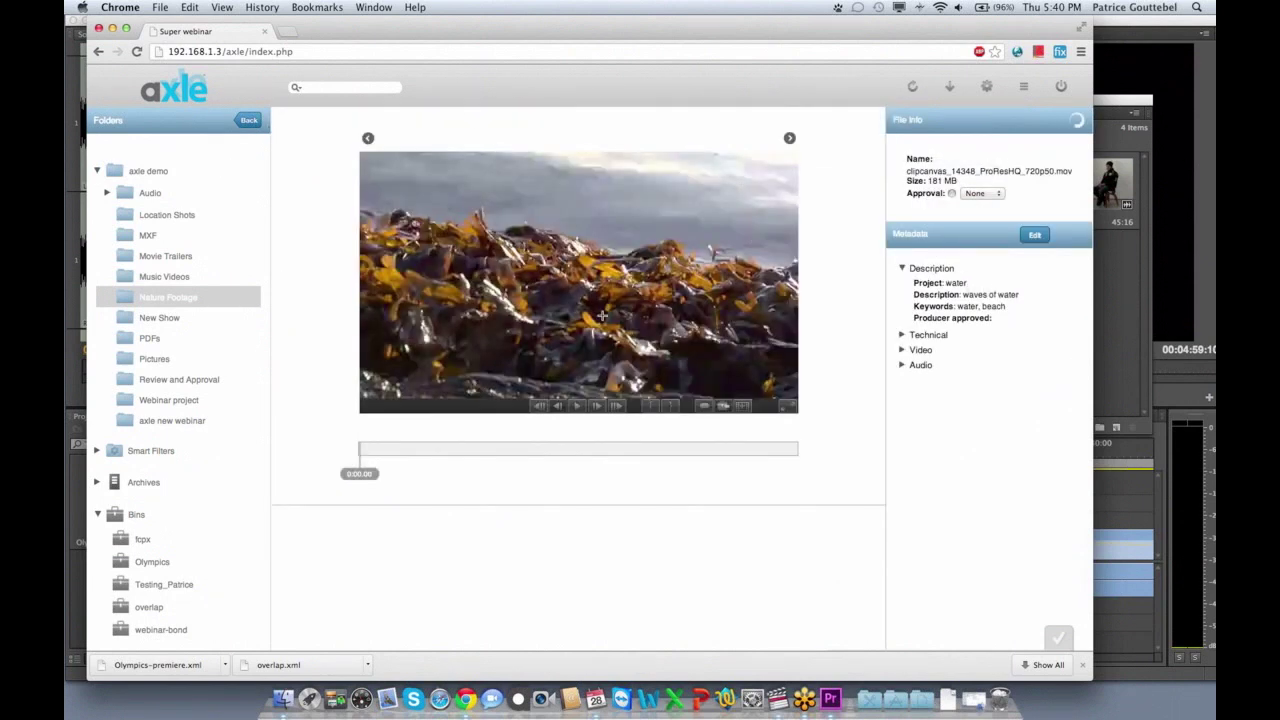
pyautogui.press('space')
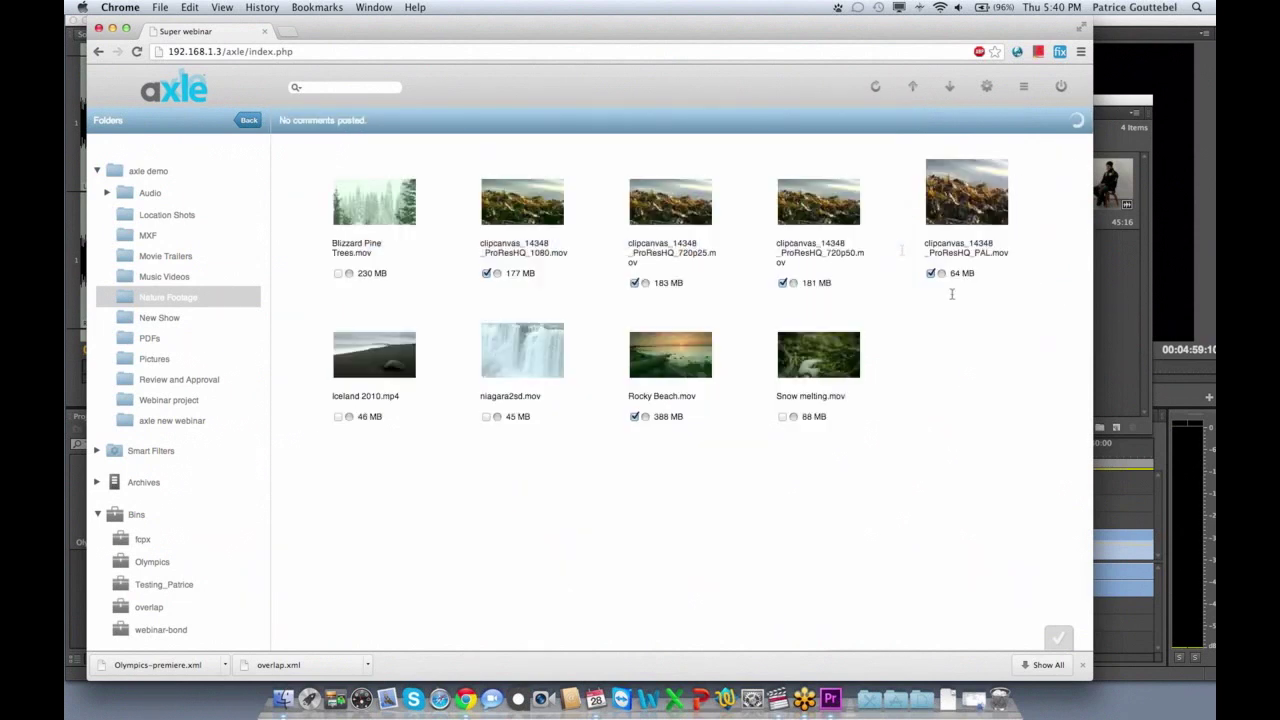
pyautogui.click(985, 89)
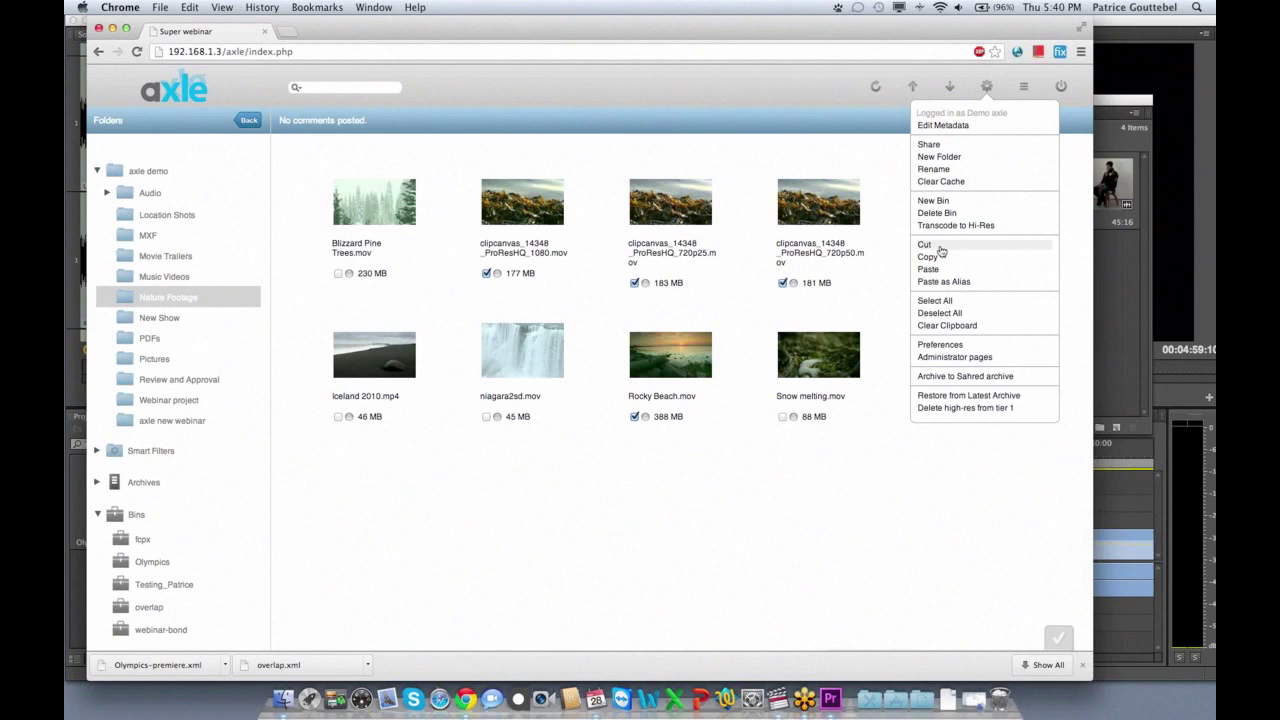
pyautogui.click(940, 318)
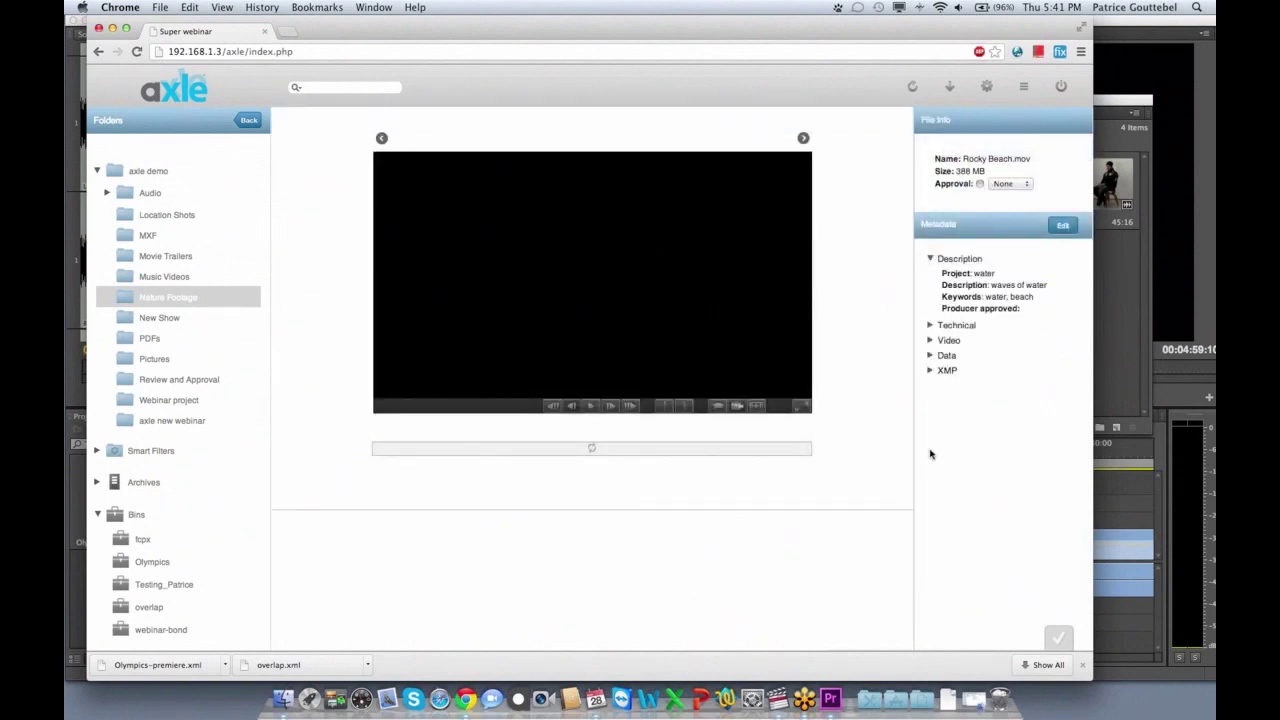
# Mark Rocky Beach.mov as Producer approved in its metadata editor
pyautogui.click(1065, 226)
pyautogui.click(553, 326)
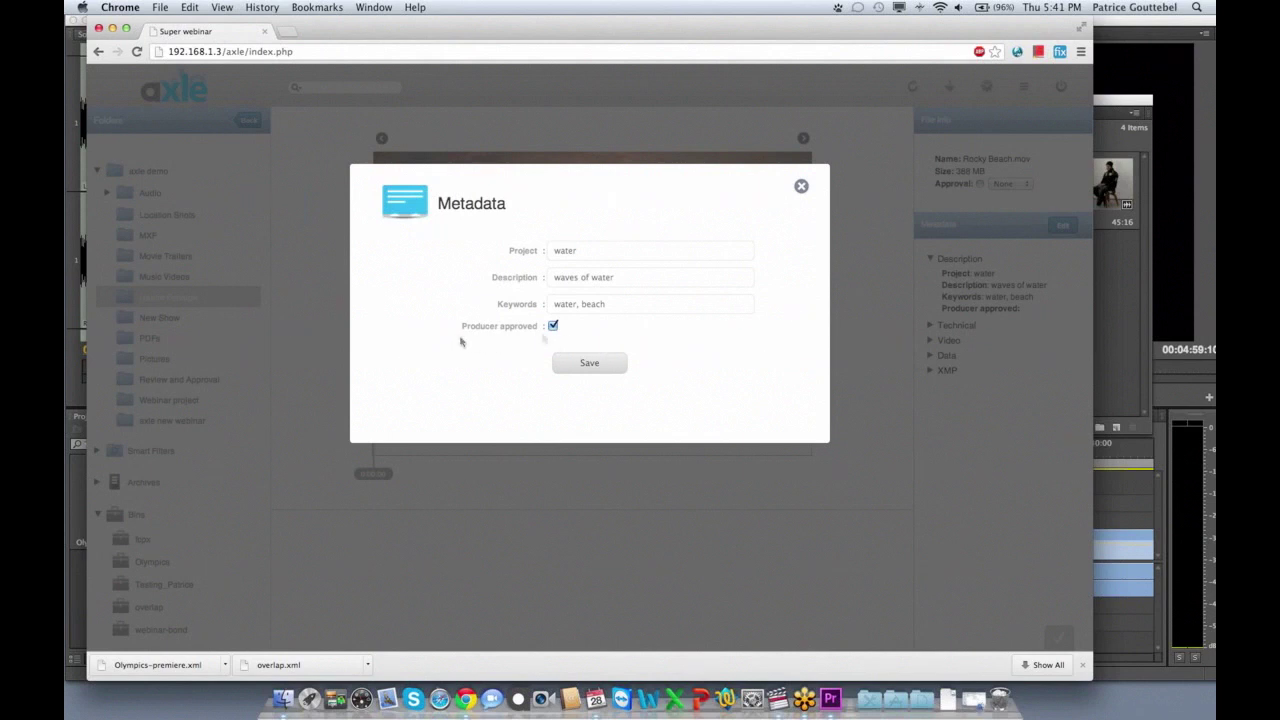